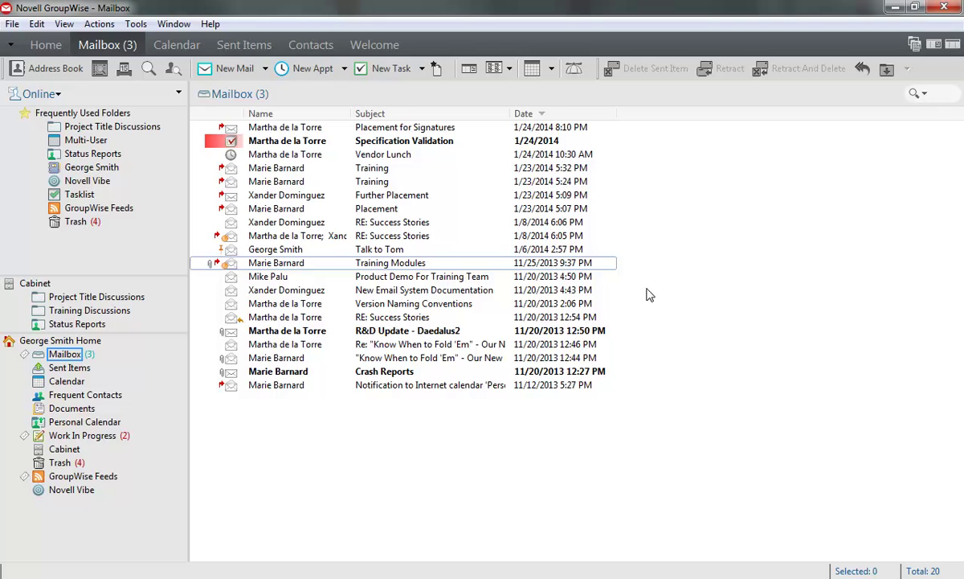
# Start a new email and open an empty 'New Signature' editor from its body
pyautogui.click(234, 69)
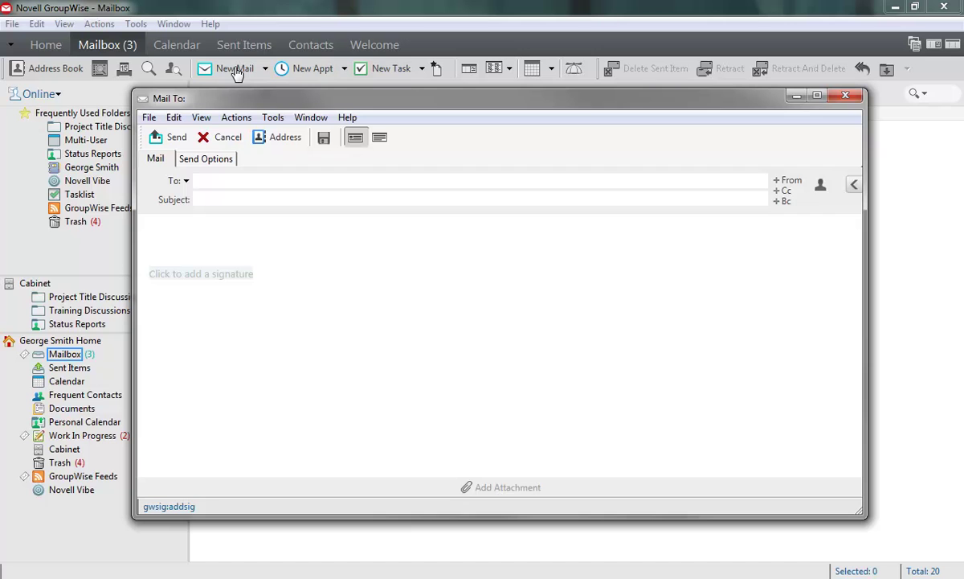
pyautogui.click(224, 275)
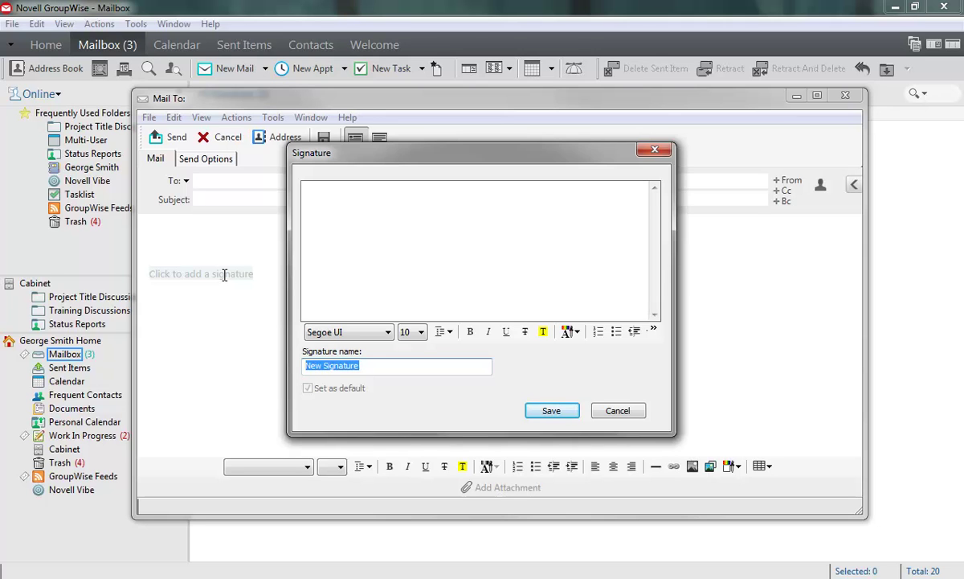
# Enter the signature lines 'George Smith', 'Project Manager' and 'IcarusWing Inc.'
pyautogui.click(310, 200)
pyautogui.write('George Smith Project Manager')
pyautogui.press('Return')
pyautogui.write('IcarusWing Inc.')
# Italicise the 'Project Manager' line and bold the 'IcarusWing Inc.' line
pyautogui.moveTo(388, 213); pyautogui.dragTo(297, 206)
pyautogui.click(488, 331)
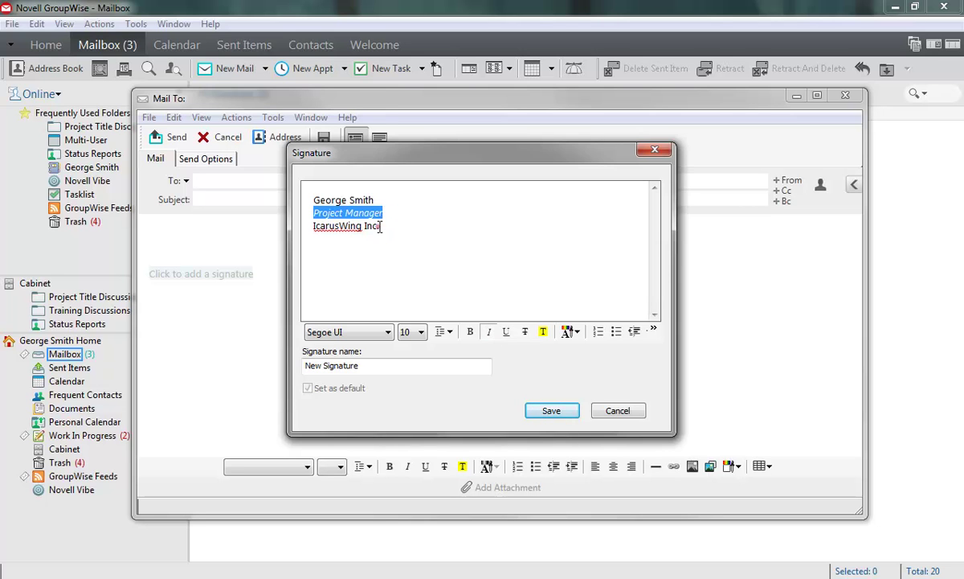
pyautogui.tripleClick(361, 226)
pyautogui.click(470, 332)
# Name the signature 'Project Manager' and save it into the email
pyautogui.tripleClick(366, 366)
pyautogui.write('Project Manager')
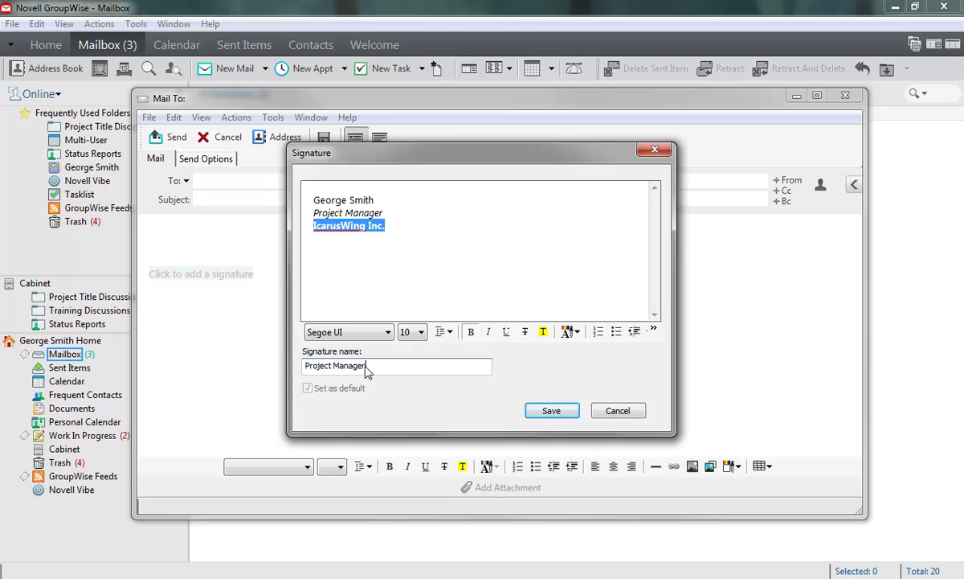
pyautogui.click(563, 412)
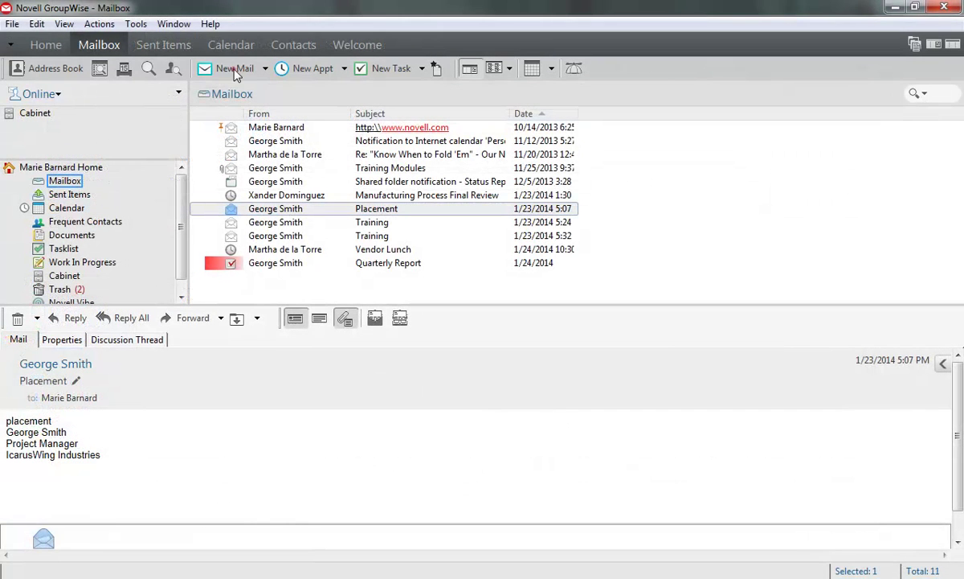
# In a new email, swap the Marketing Director signature for 'Marie - Personal' and expand the side panel
pyautogui.click(234, 69)
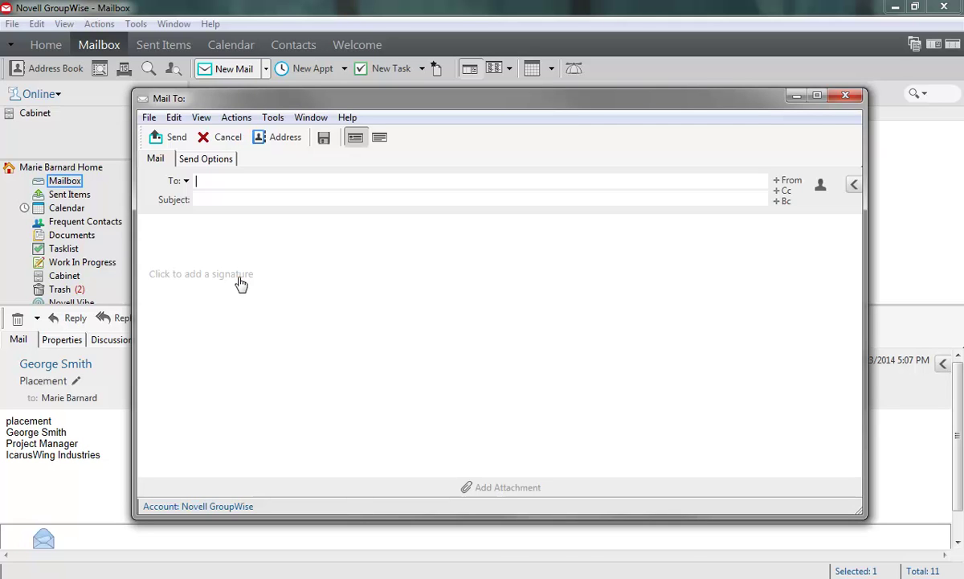
pyautogui.click(242, 278)
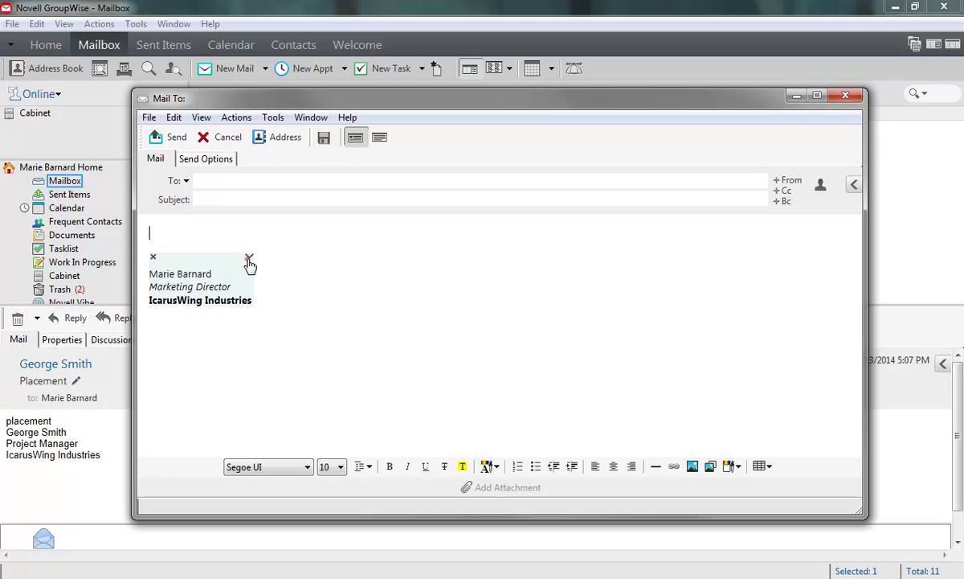
pyautogui.click(249, 258)
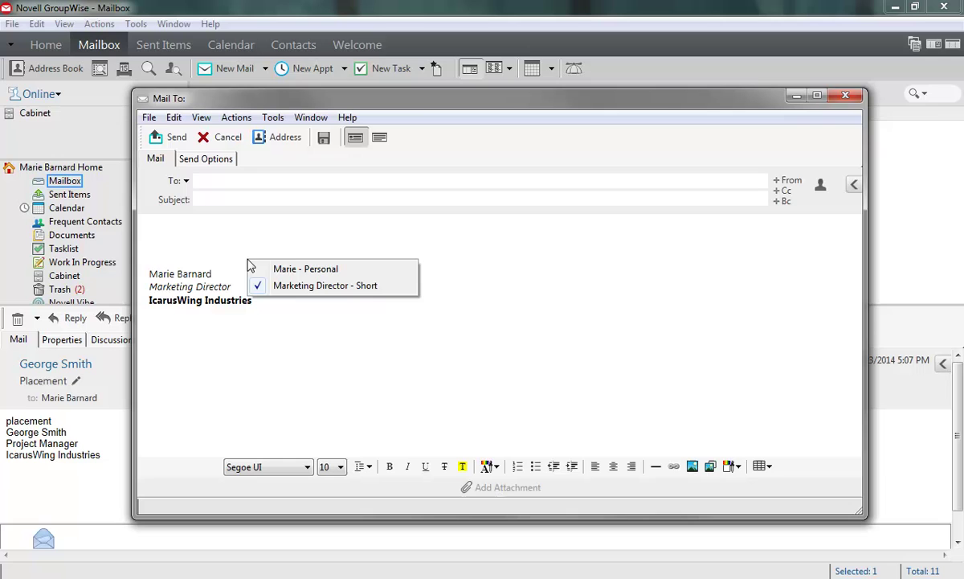
pyautogui.click(291, 271)
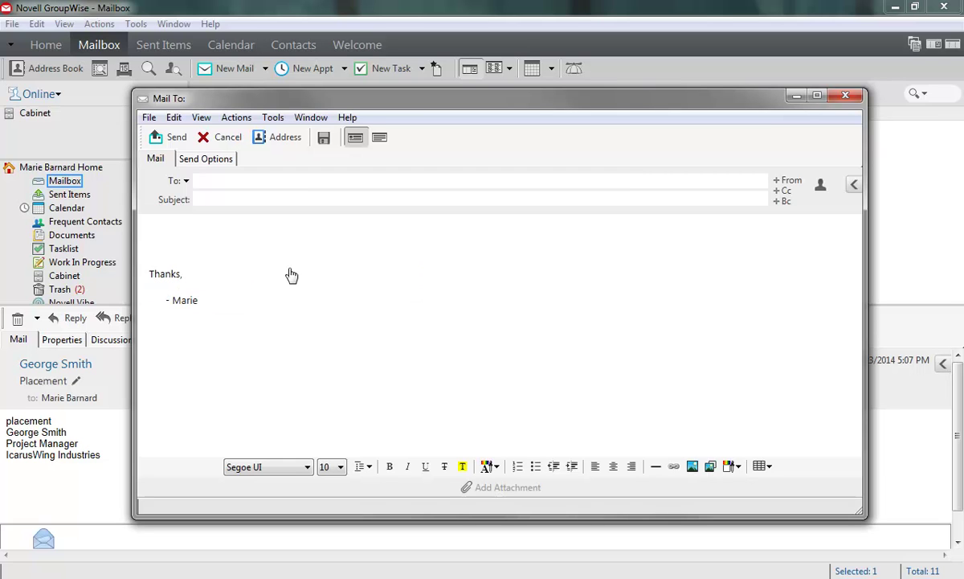
pyautogui.click(854, 185)
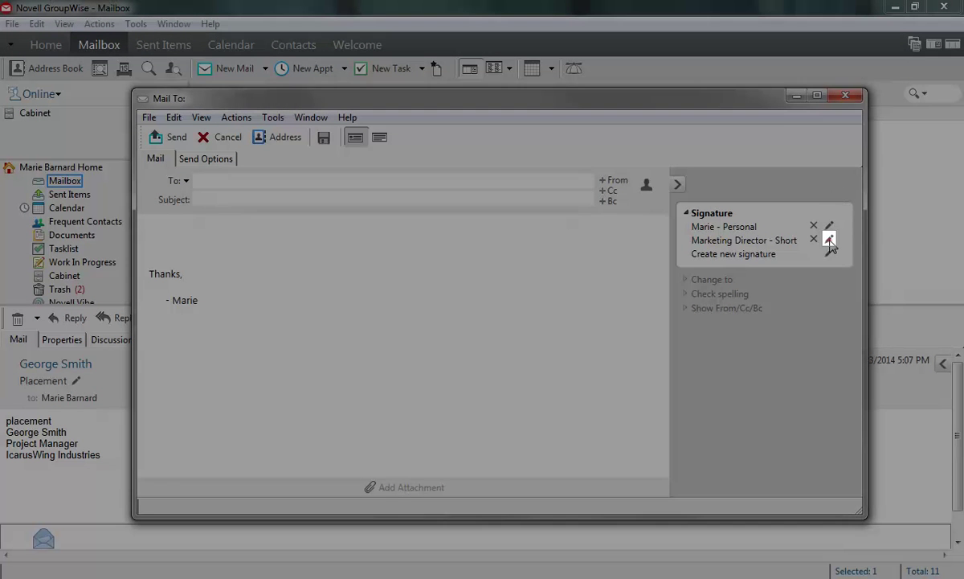
# View the 'Marketing Director - Short' signature editor without changes, then collapse the signature panel
pyautogui.click(830, 239)
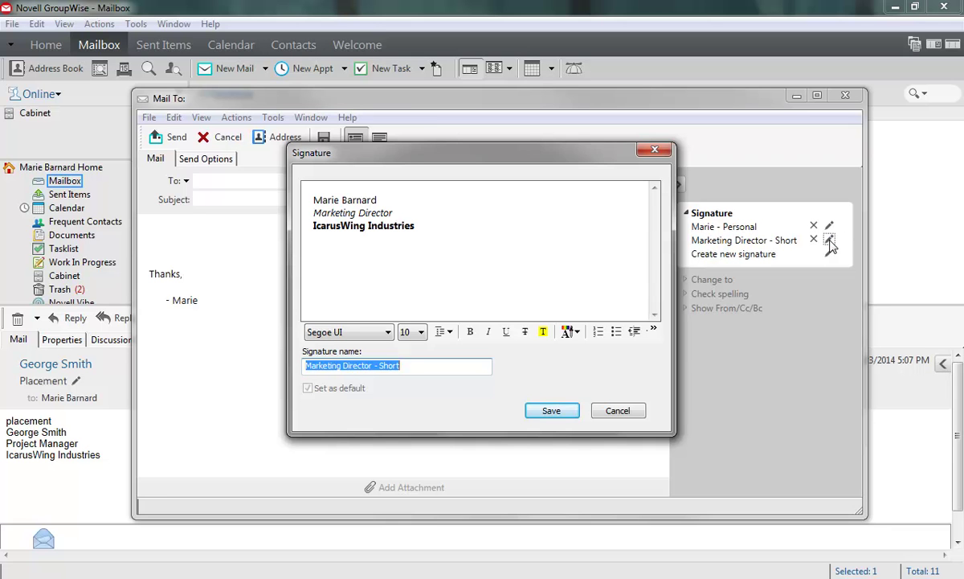
pyautogui.click(632, 414)
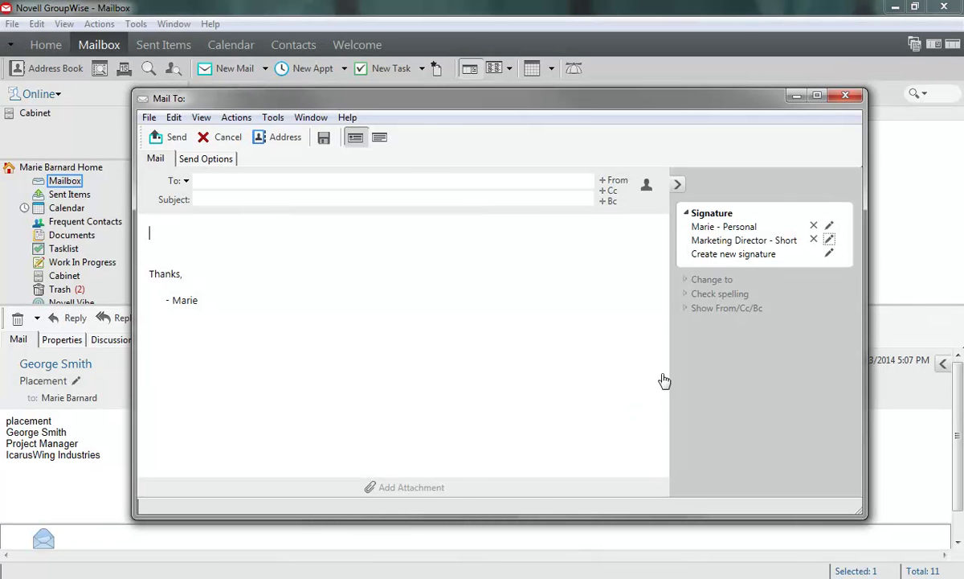
pyautogui.click(679, 187)
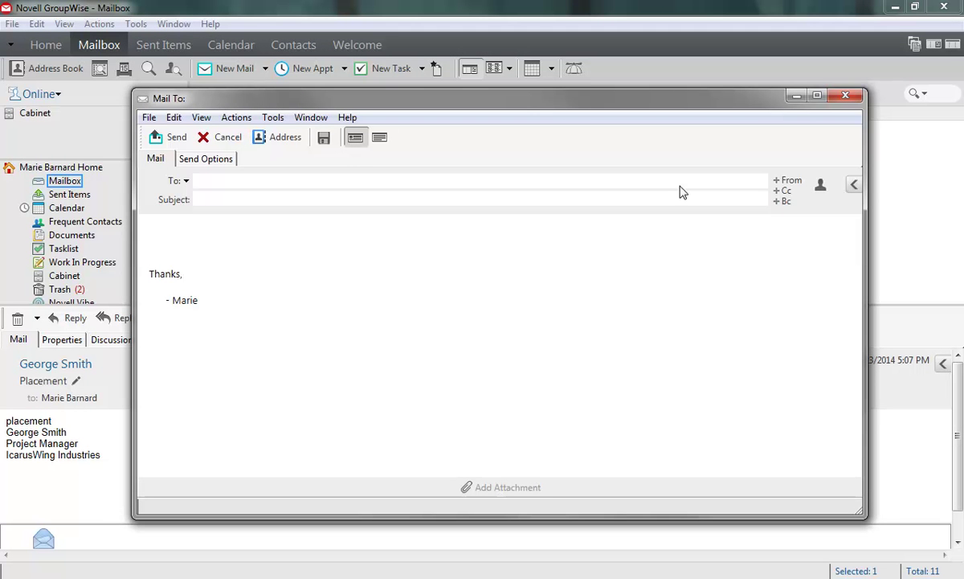
# Close the email and open the Signature tab of the Environment options
pyautogui.click(848, 98)
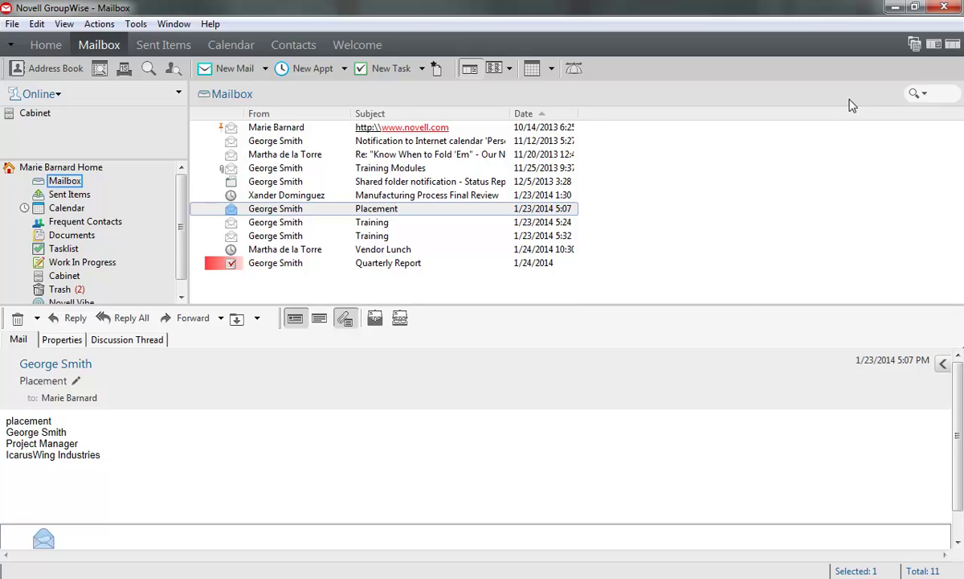
pyautogui.click(136, 23)
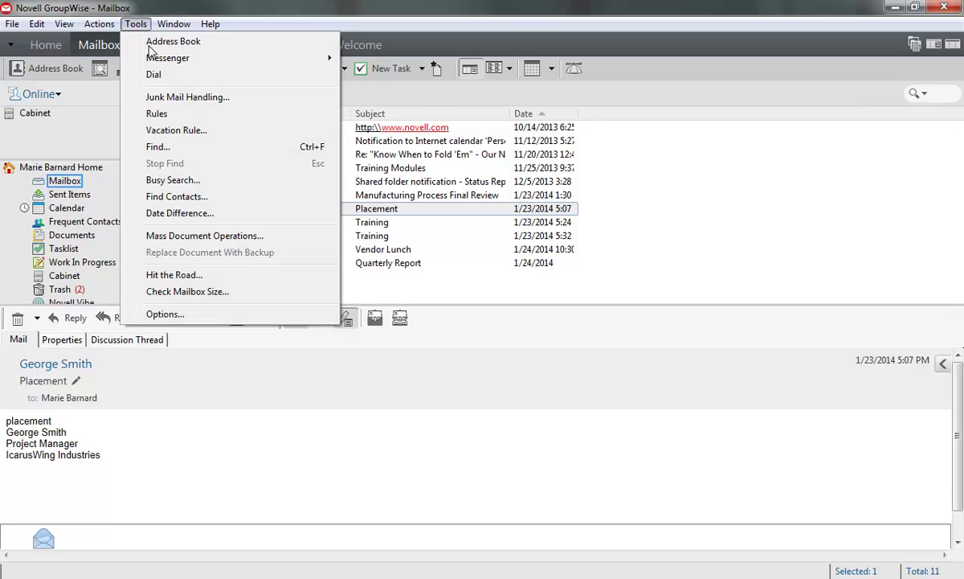
pyautogui.click(164, 315)
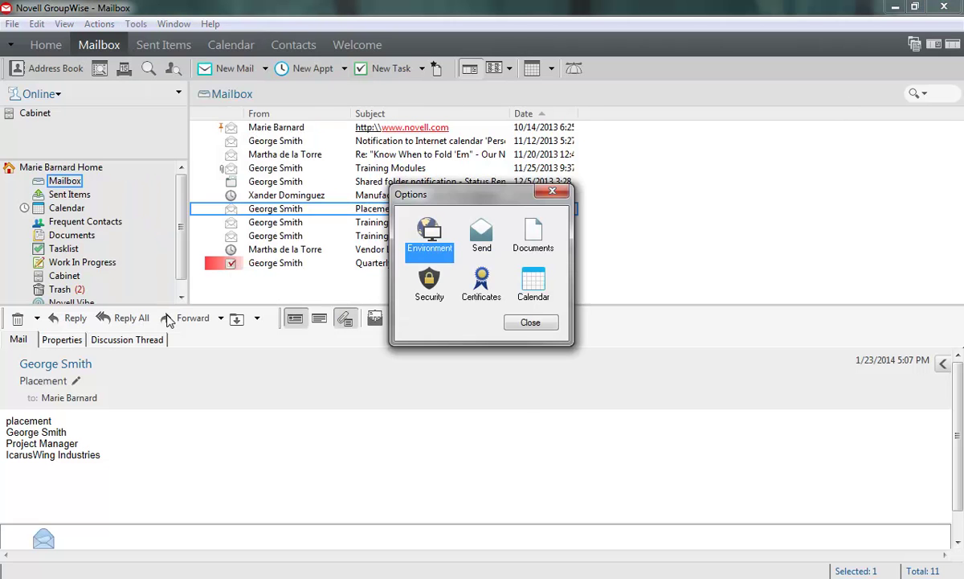
pyautogui.doubleClick(430, 233)
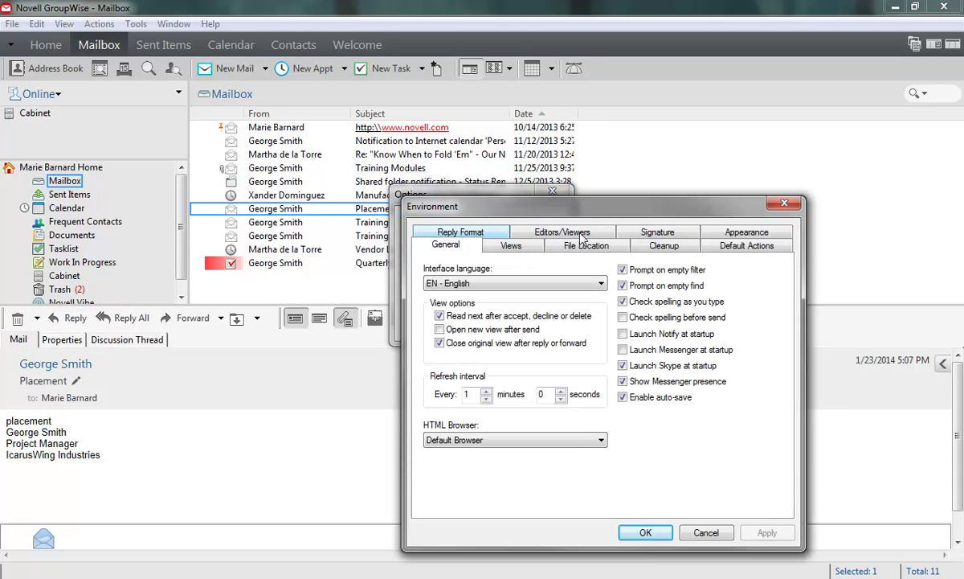
pyautogui.click(662, 233)
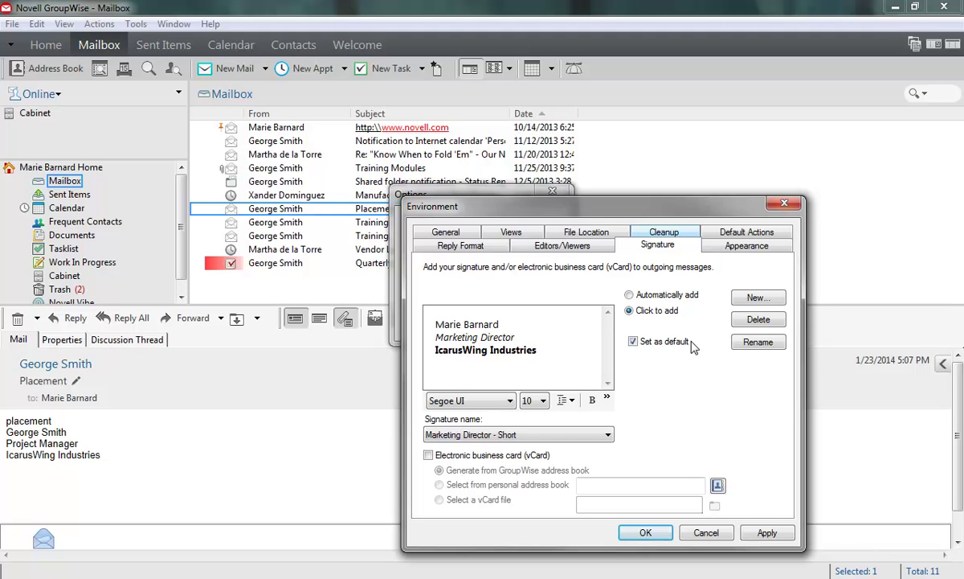
# Select 'Marie - Personal' as the signature name and set it as default
pyautogui.click(608, 435)
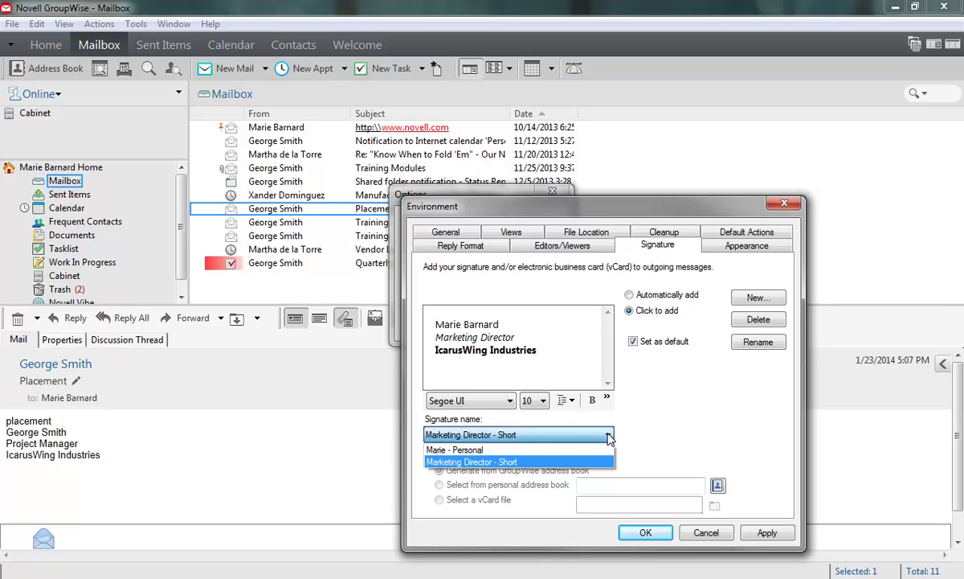
pyautogui.click(506, 450)
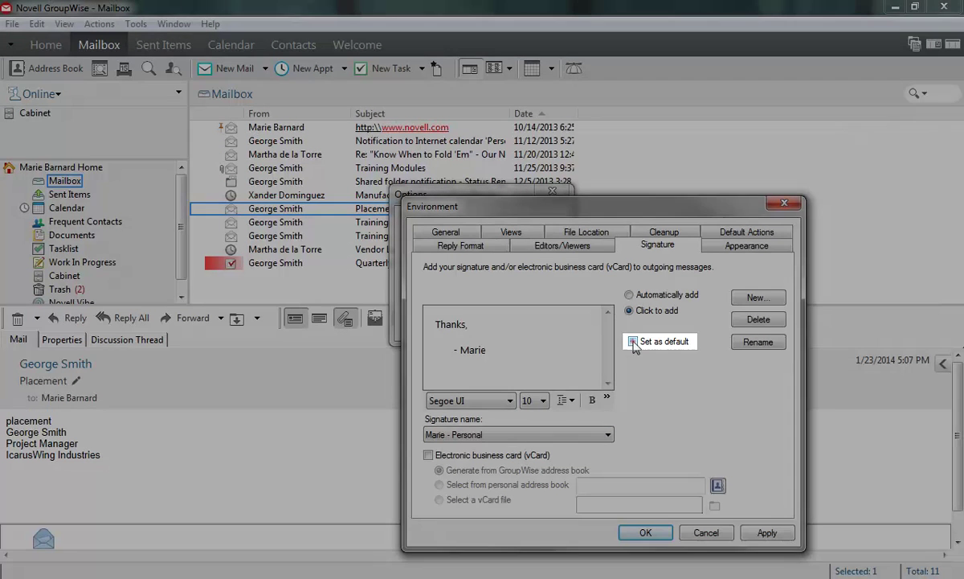
pyautogui.click(633, 341)
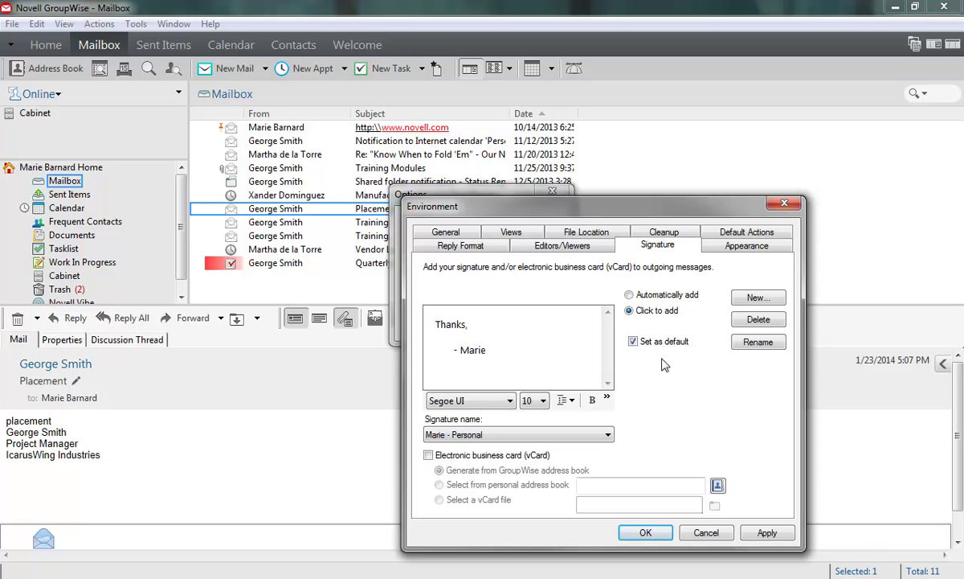